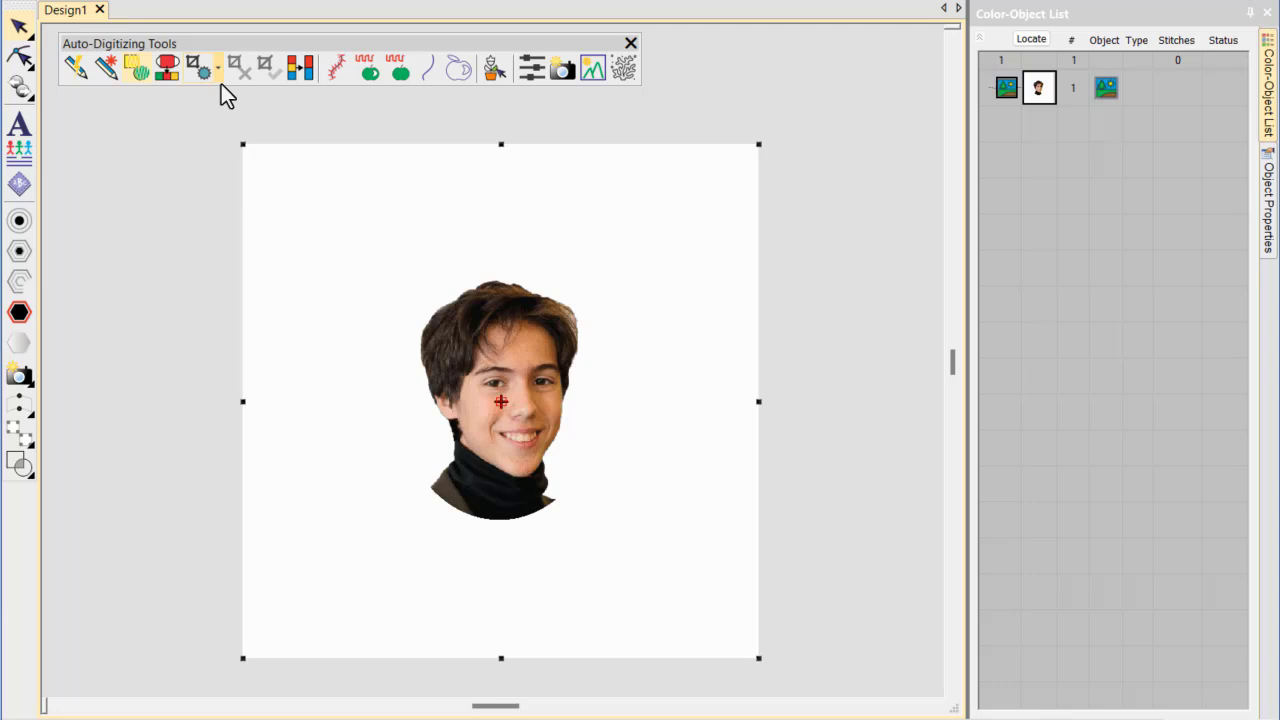
- Crop the portrait photo with an Ellipse crop drawn around the boy's head
{"action": "left_click", "coordinate": [218, 66]}
{"action": "left_click", "coordinate": [226, 141]}
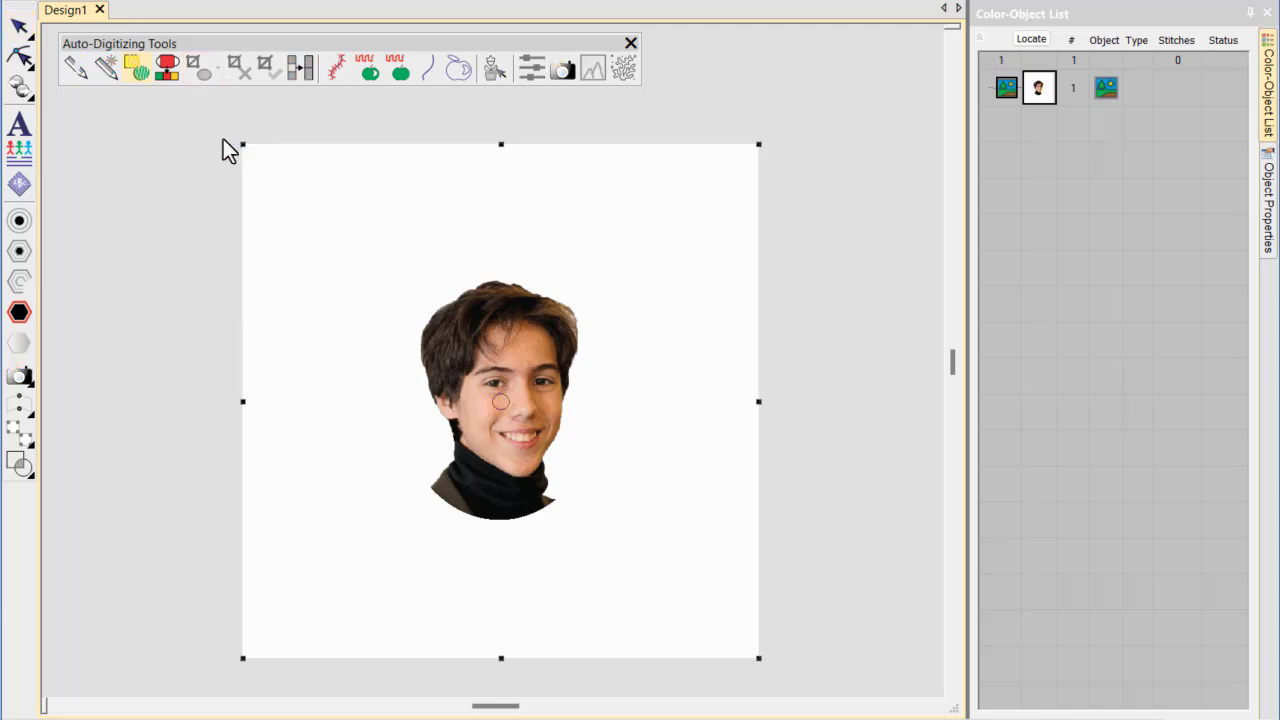
{"action": "left_click_drag", "start_coordinate": [376, 238], "coordinate": [626, 560]}
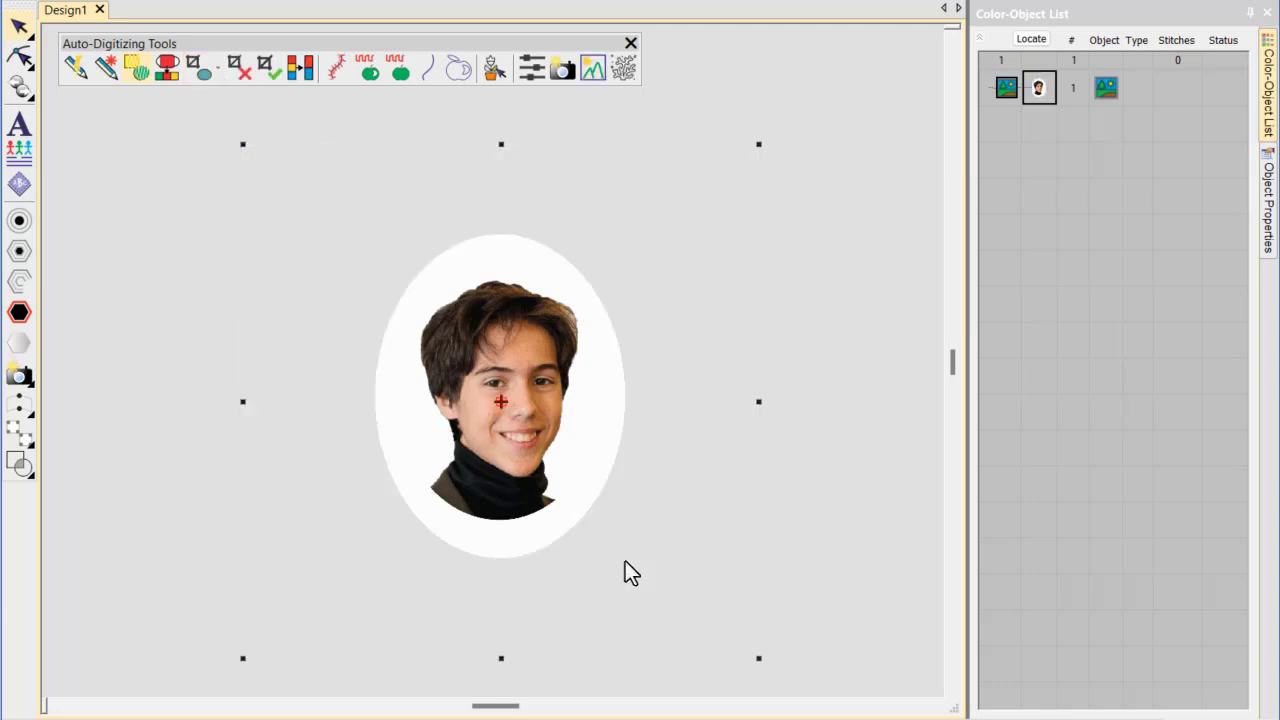
- Reshape the oval crop to be taller at the top, wider and recentred on the face
{"action": "left_click", "coordinate": [21, 57]}
{"action": "mouse_move", "coordinate": [500, 233]}
{"action": "left_mouse_down"}
{"action": "mouse_move", "coordinate": [500, 145]}
{"action": "mouse_move", "coordinate": [500, 217]}
{"action": "left_mouse_up"}
{"action": "left_click_drag", "start_coordinate": [625, 390], "coordinate": [646, 389]}
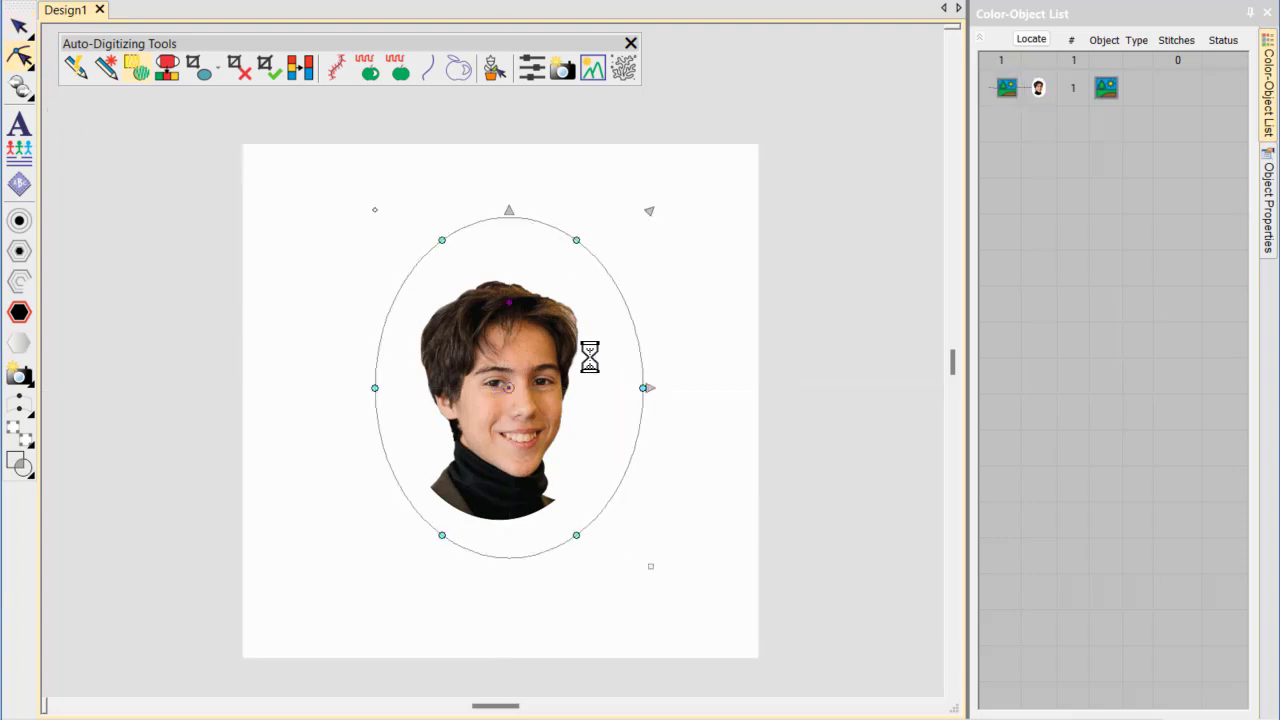
{"action": "left_click_drag", "start_coordinate": [503, 297], "coordinate": [497, 297]}
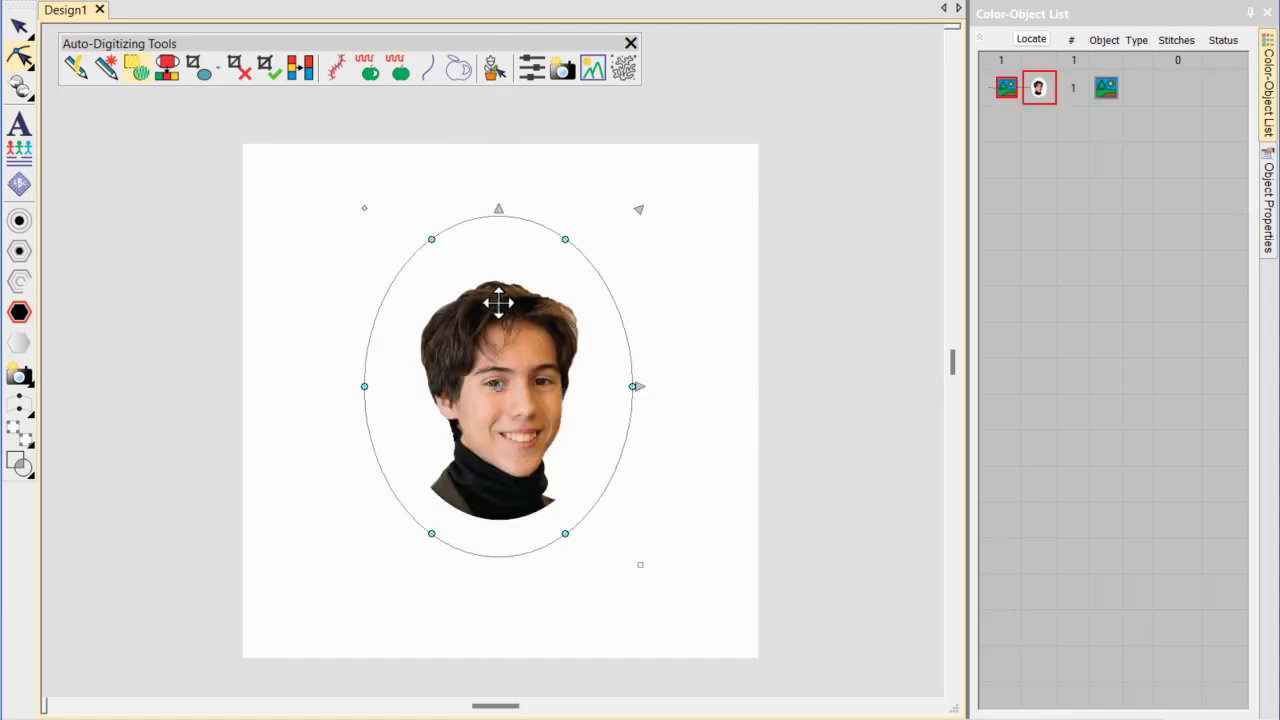
{"action": "key", "text": "Escape"}
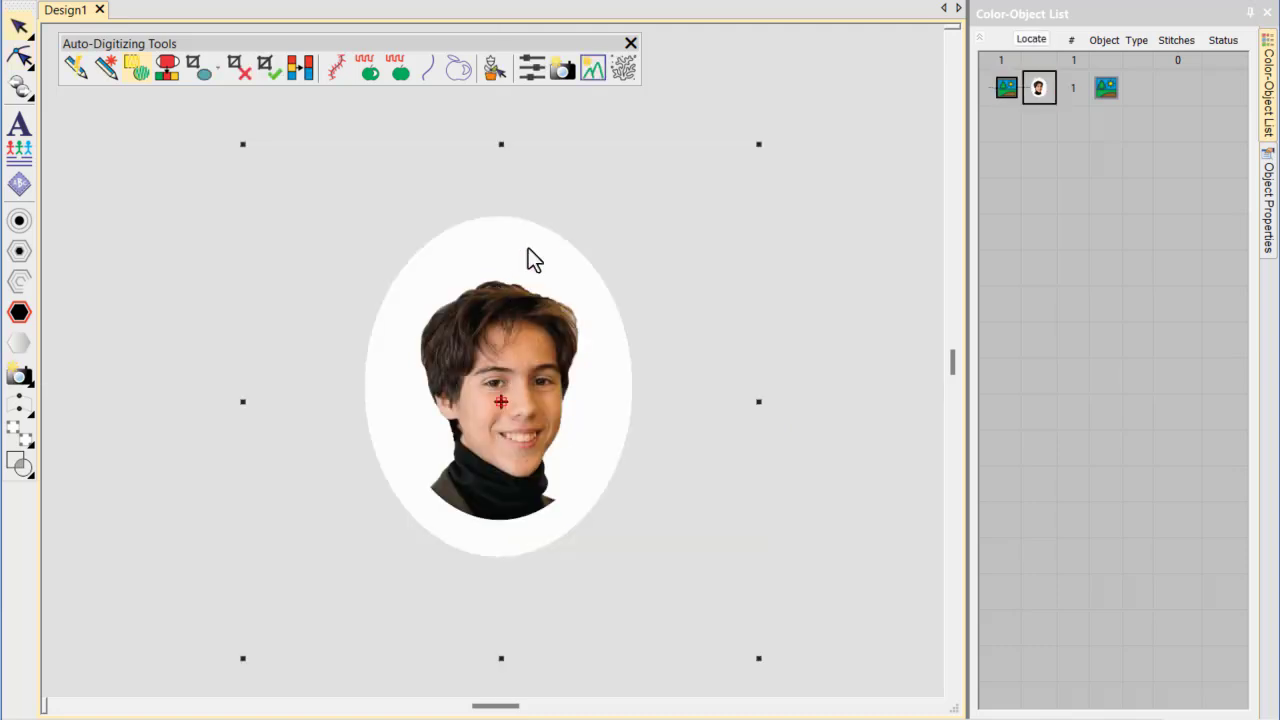
- Convert the oval portrait into Photo Flash embroidery stitching
{"action": "left_click", "coordinate": [562, 72]}
{"action": "left_click_drag", "start_coordinate": [571, 80], "coordinate": [729, 117]}
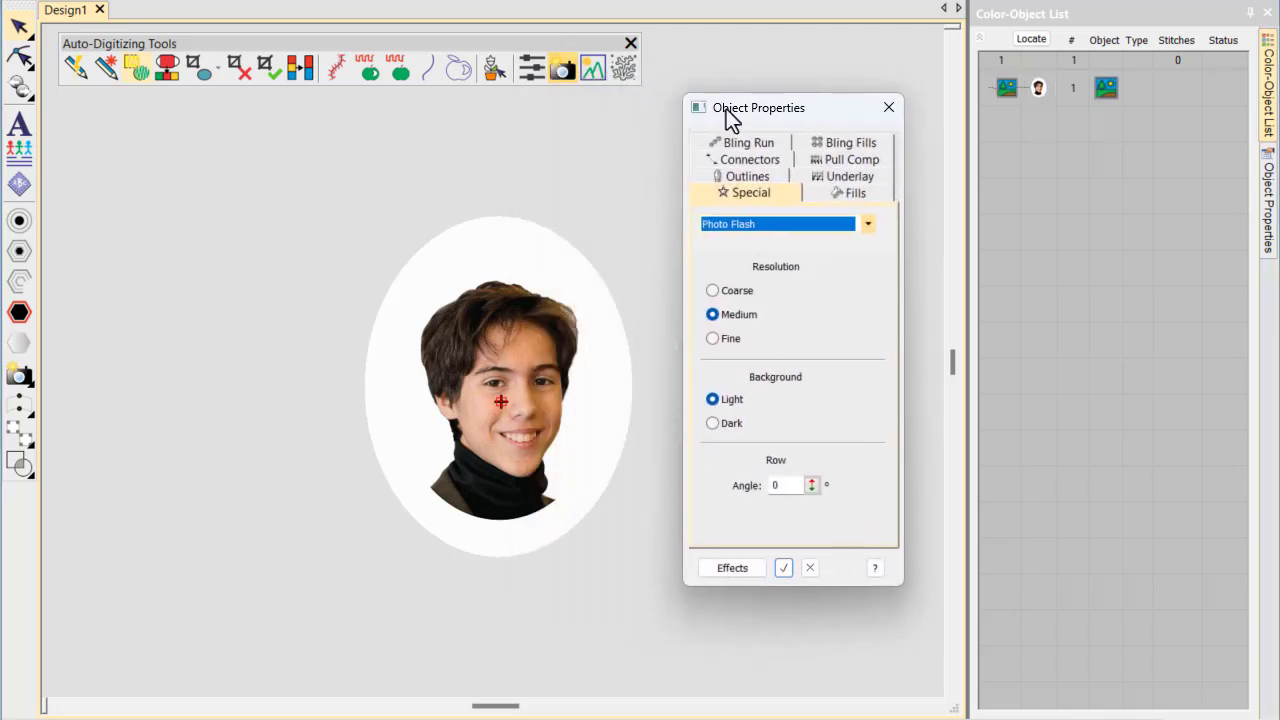
{"action": "left_click", "coordinate": [783, 567]}
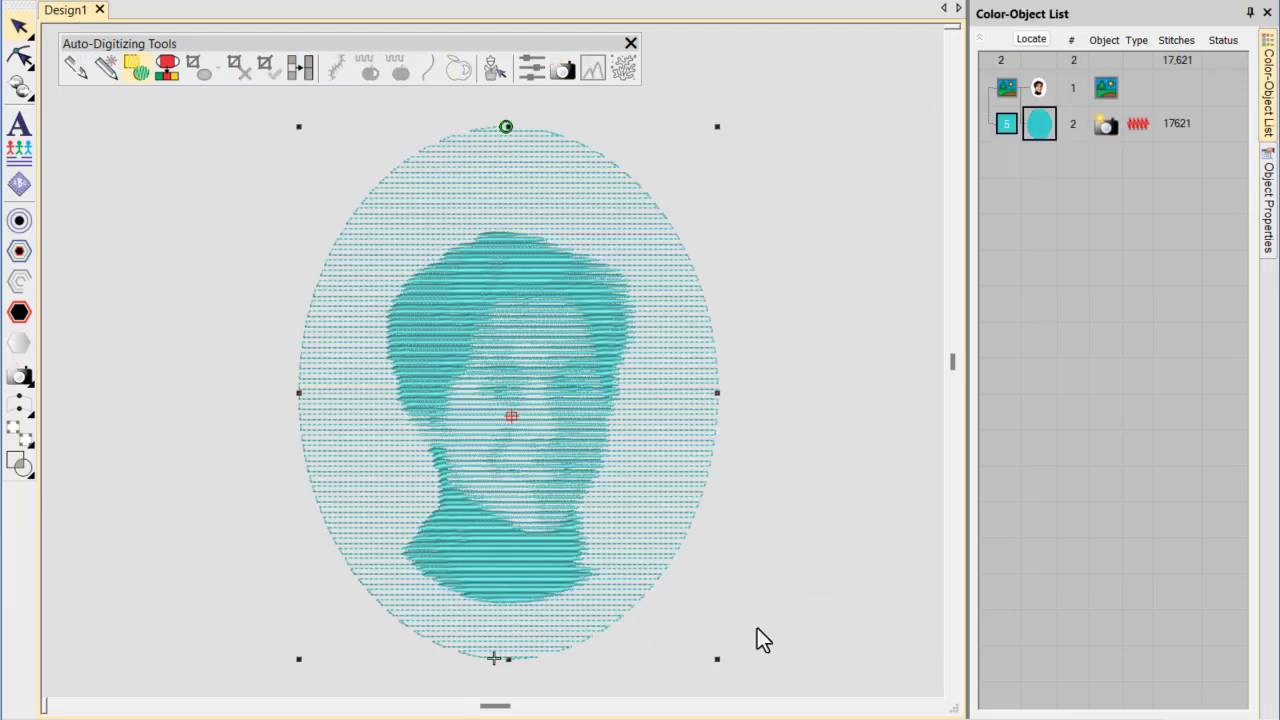
- Set the Photo Flash object to Fine resolution, Light background and 90° row angle
{"action": "left_click", "coordinate": [1268, 242]}
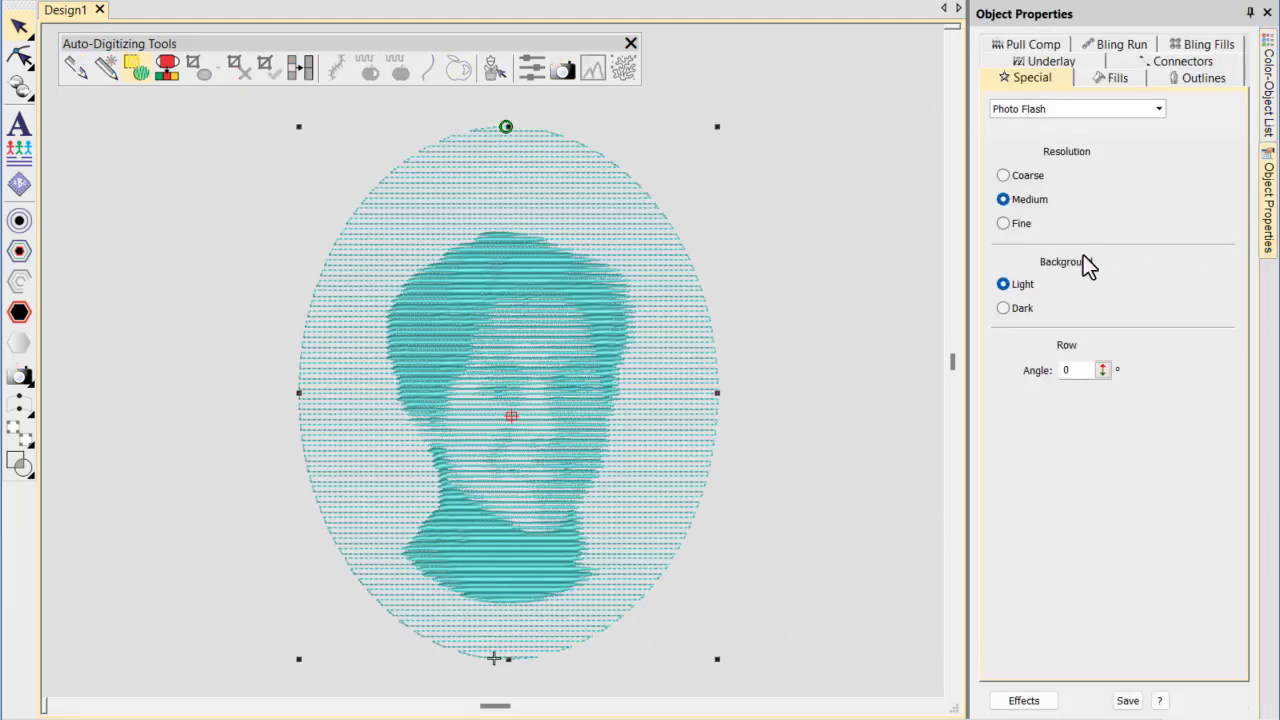
{"action": "left_click", "coordinate": [1022, 229]}
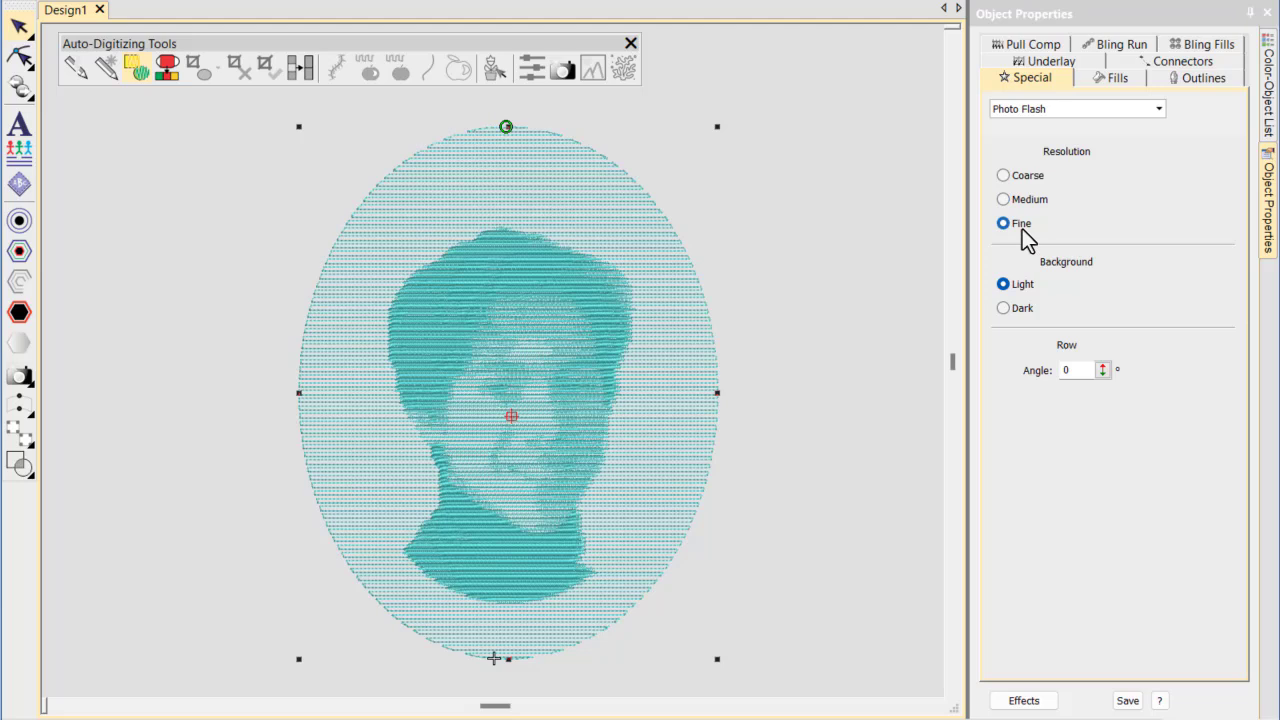
{"action": "left_click", "coordinate": [1018, 316]}
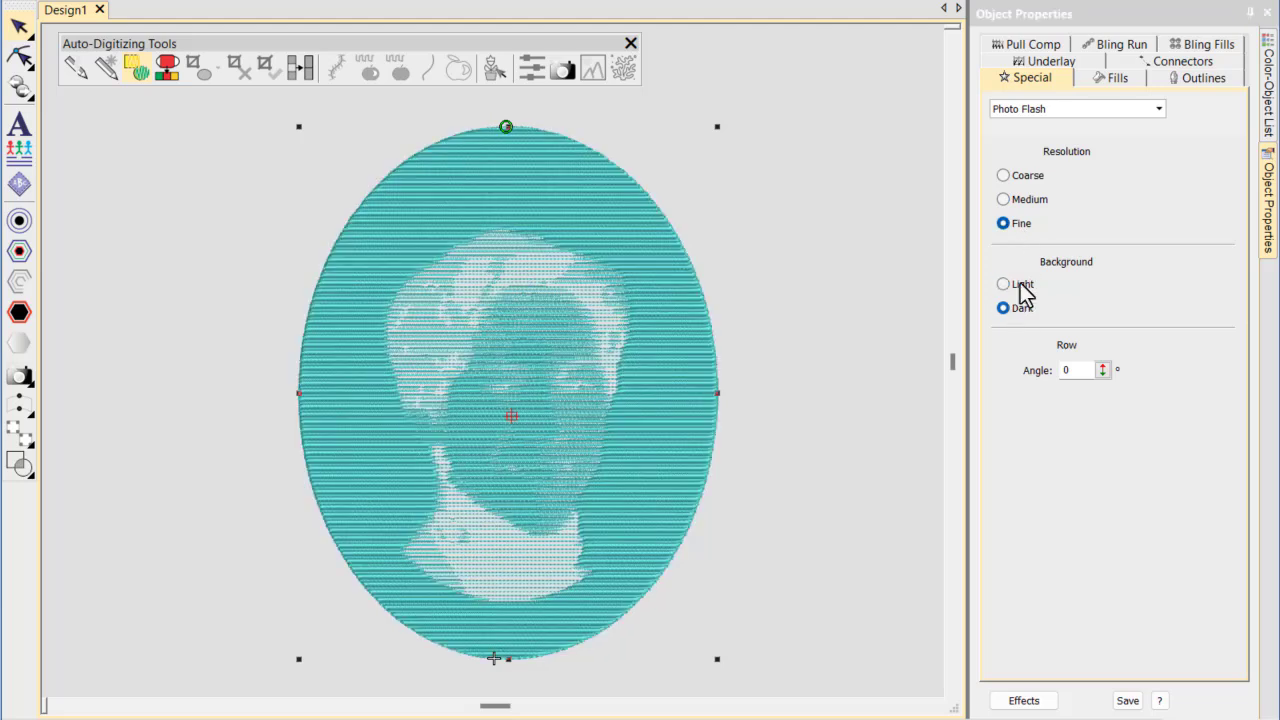
{"action": "left_click", "coordinate": [1020, 284]}
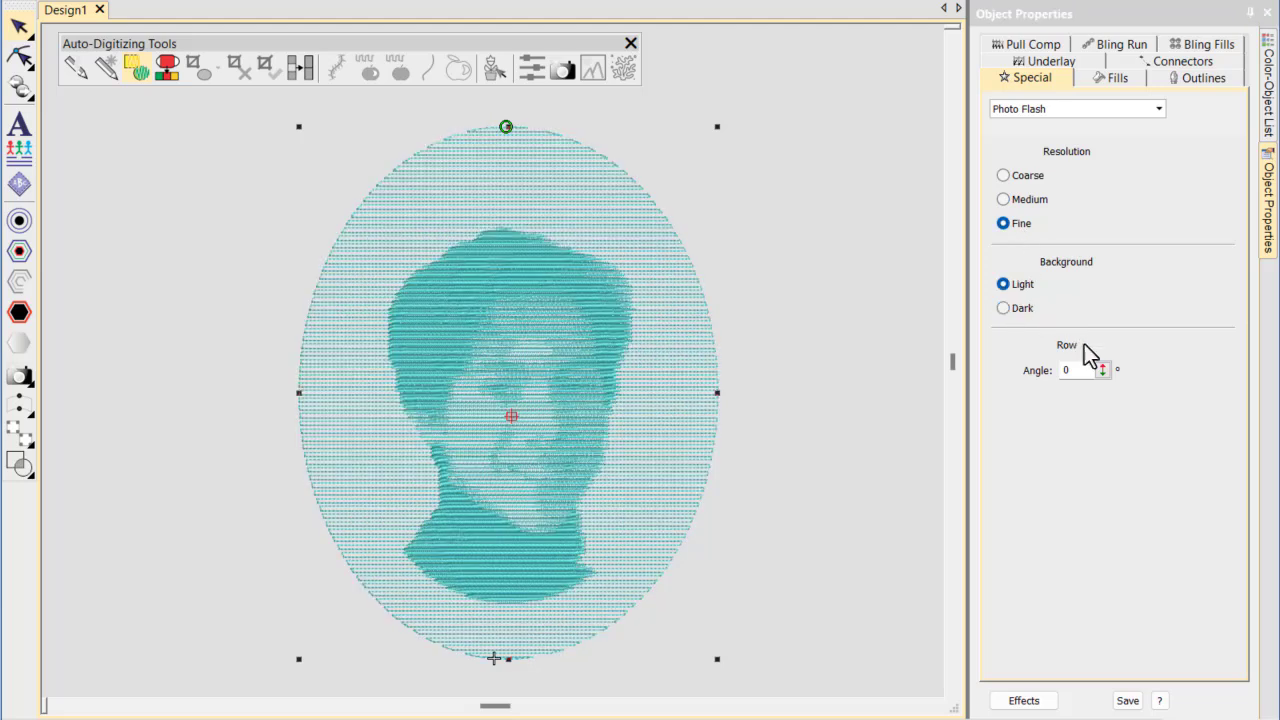
{"action": "left_click", "coordinate": [1102, 369]}
{"action": "left_click_drag", "start_coordinate": [1029, 365], "coordinate": [1022, 312]}
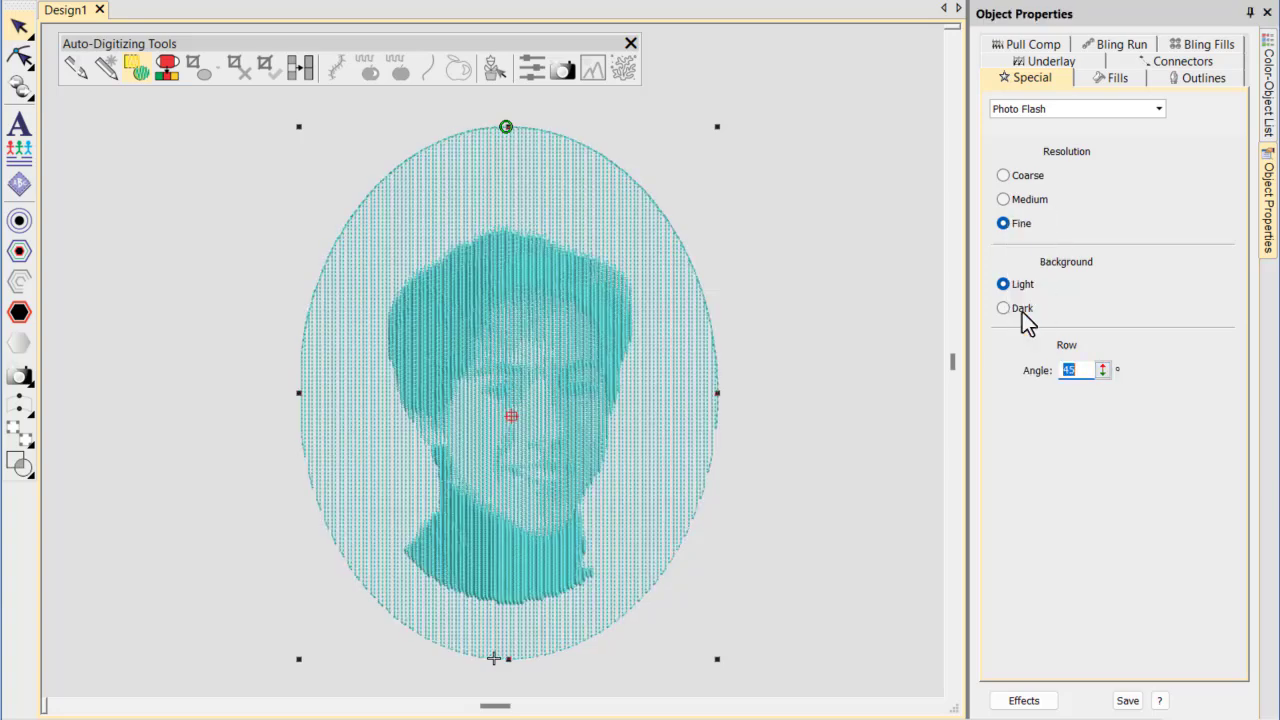
- Adjust the portrait's Photo Satin fill skew angle down to 43°
{"action": "left_click", "coordinate": [1110, 82]}
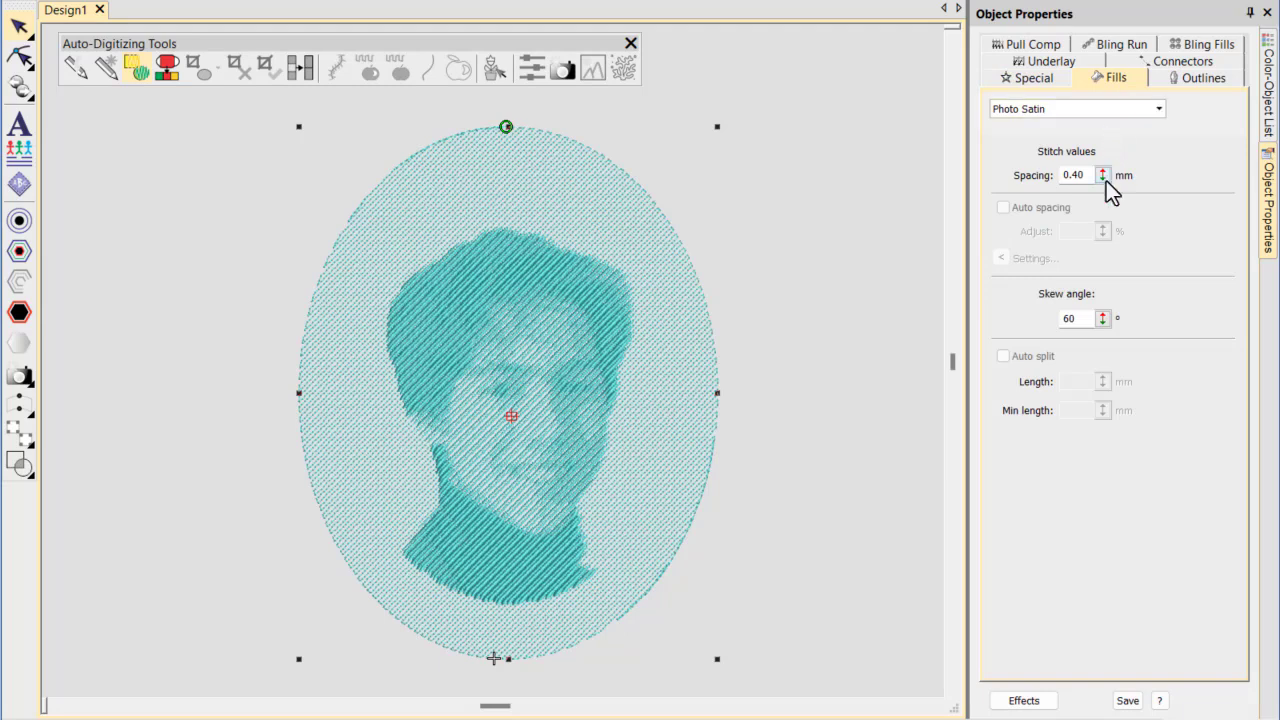
{"action": "left_click_drag", "start_coordinate": [1097, 323], "coordinate": [1032, 341]}
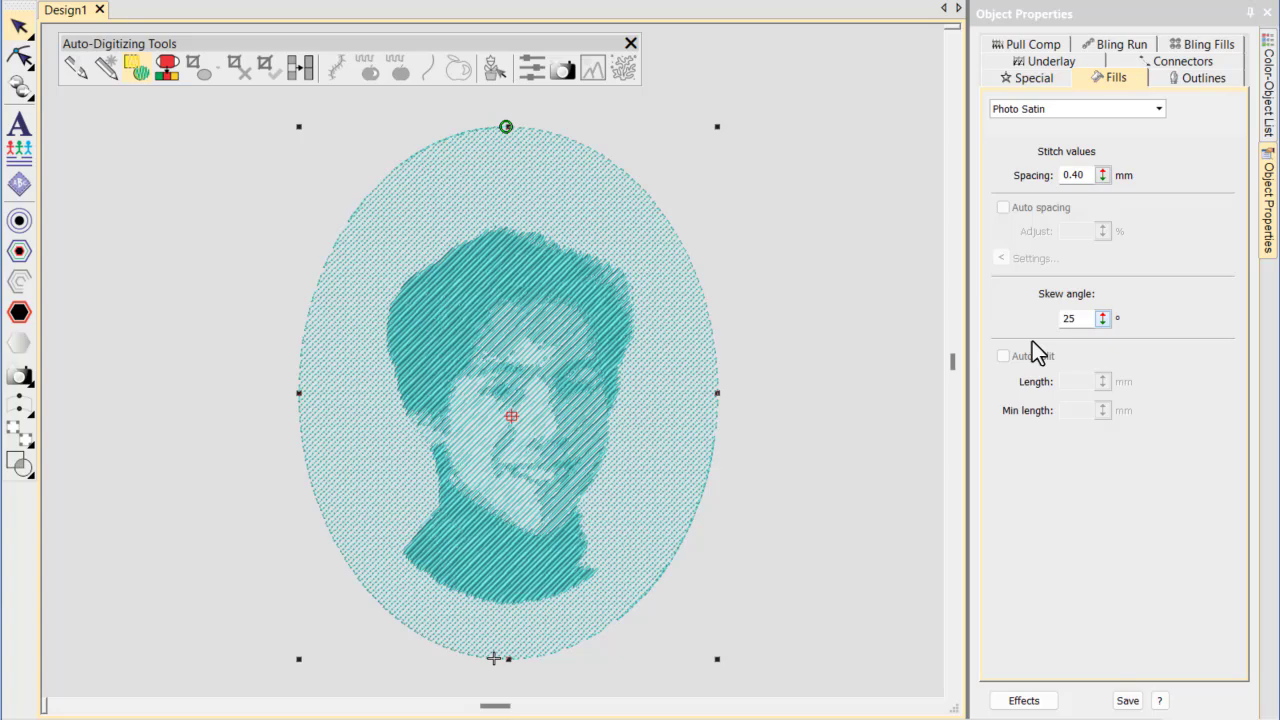
{"action": "left_click_drag", "start_coordinate": [1032, 341], "coordinate": [1033, 305]}
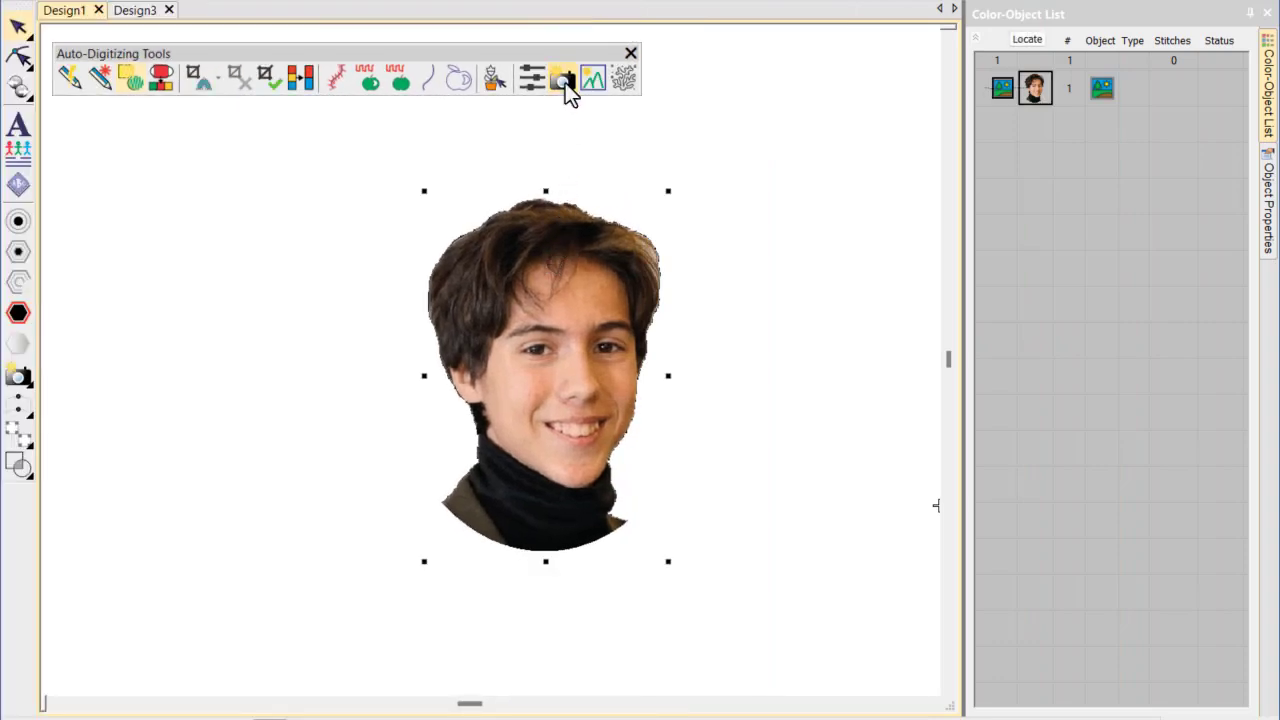
- Convert the new design's portrait to Photo Flash, accepting the settings
{"action": "left_click", "coordinate": [566, 84]}
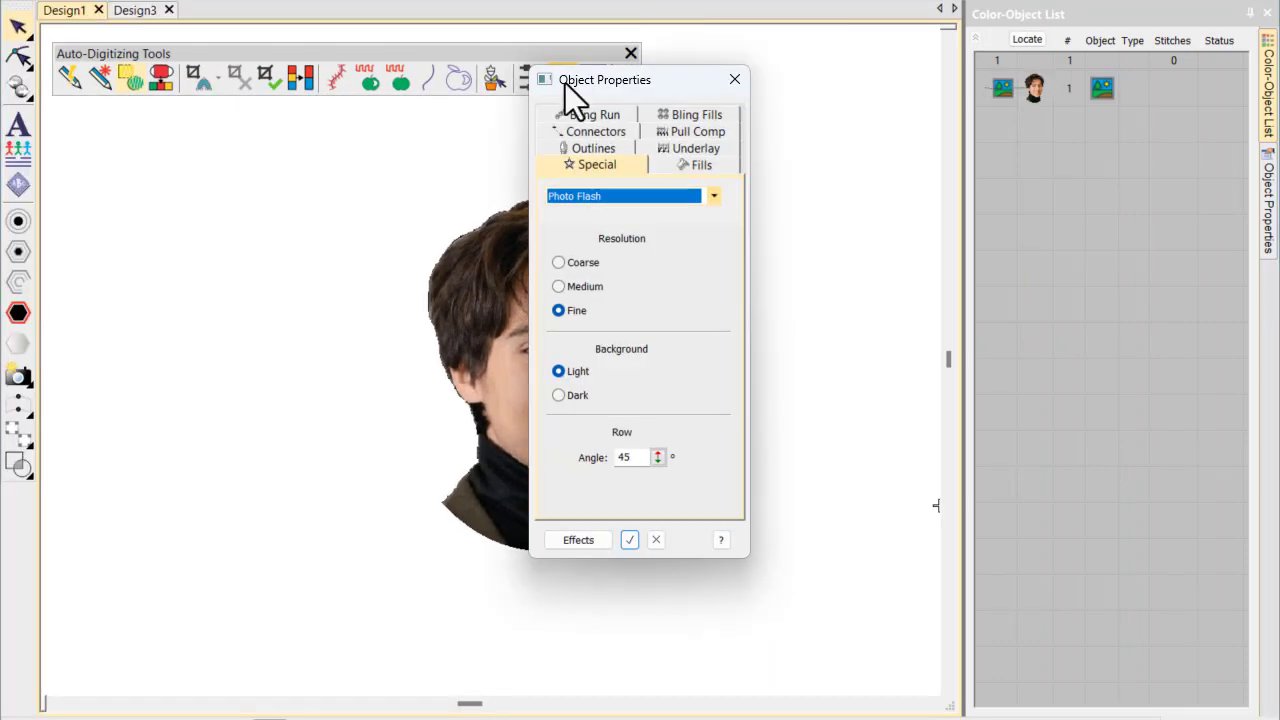
{"action": "left_click_drag", "start_coordinate": [566, 94], "coordinate": [822, 92]}
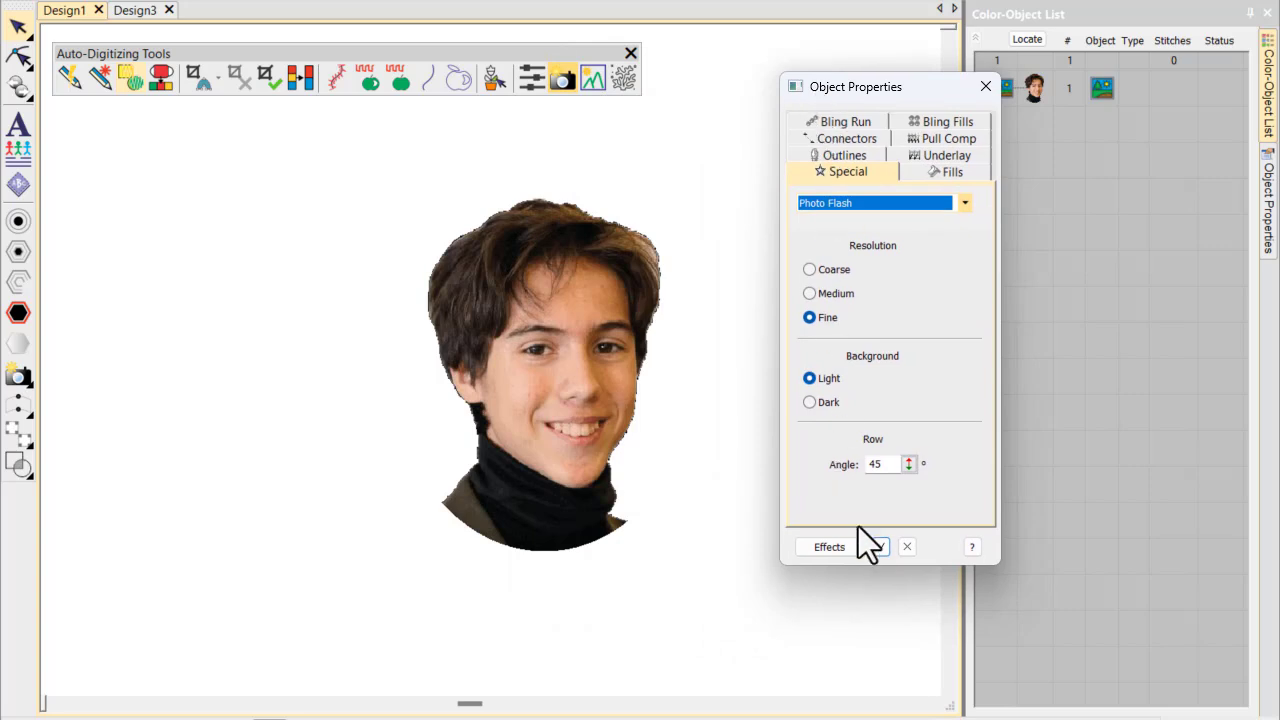
{"action": "left_click", "coordinate": [879, 547]}
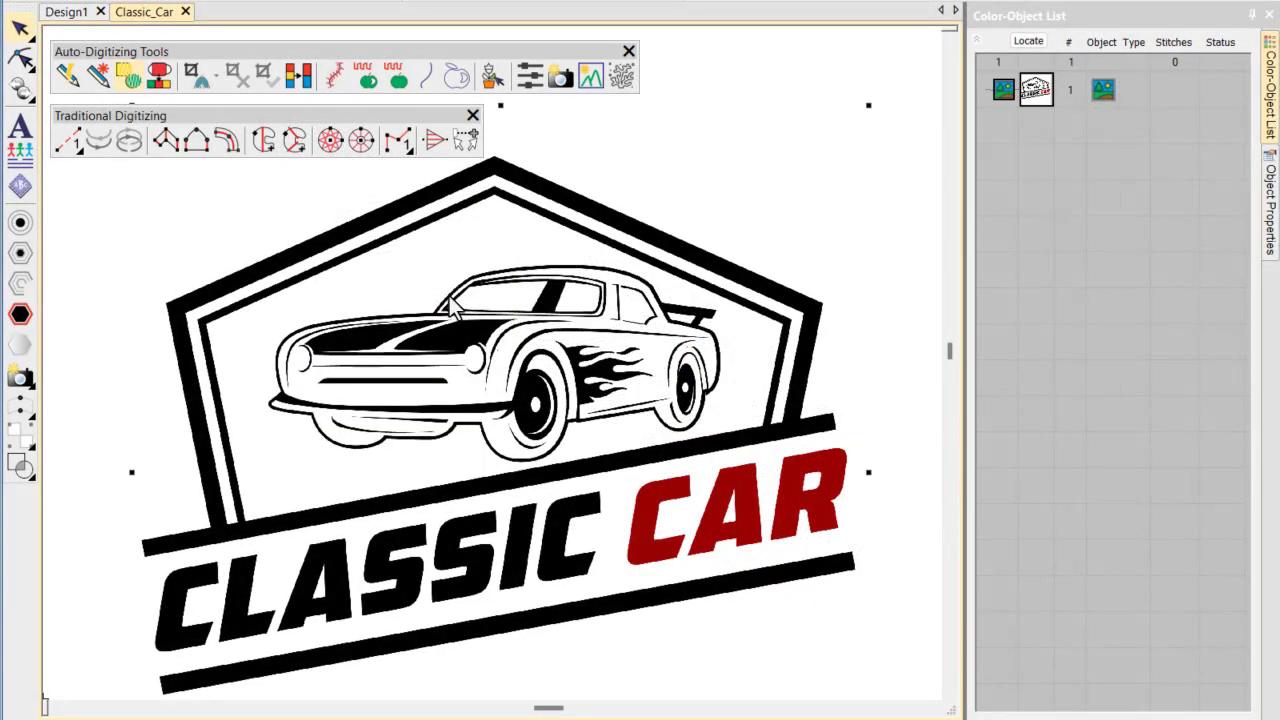
- Crop the logo with Crop Any Shape along the inner pentagon border, leaving only the car
{"action": "left_click", "coordinate": [197, 84]}
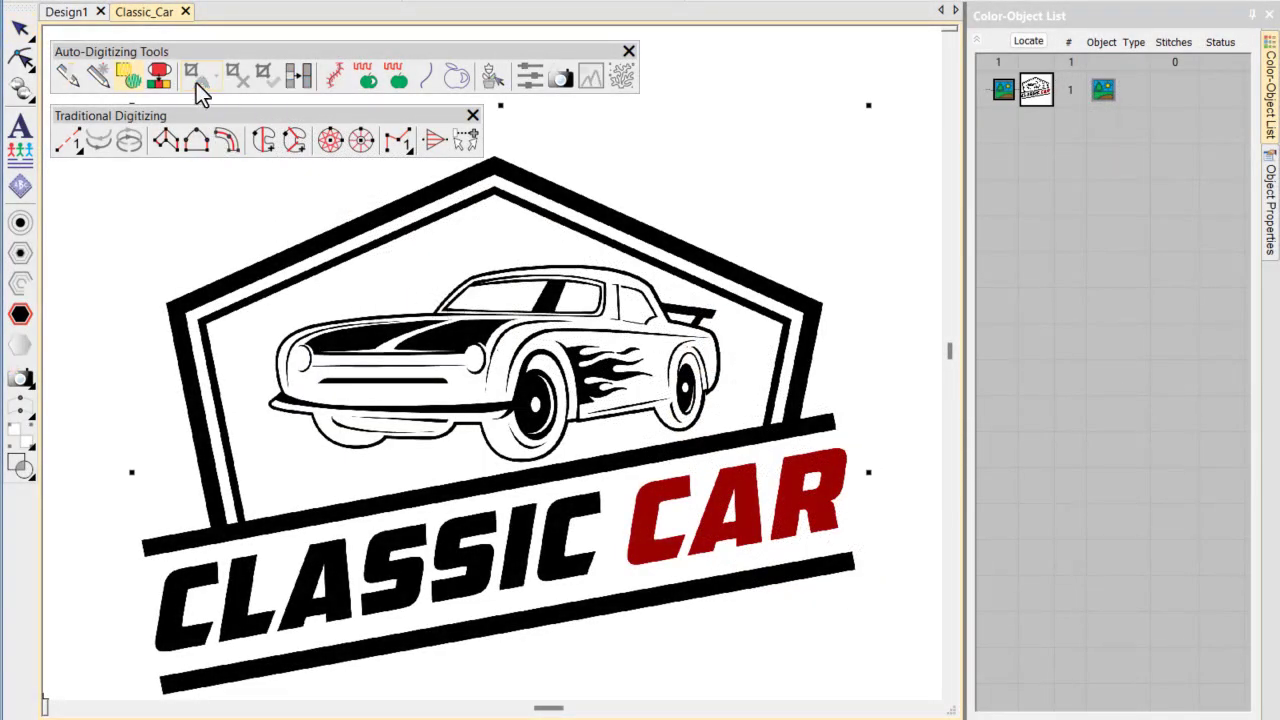
{"action": "left_click", "coordinate": [243, 520]}
{"action": "left_click", "coordinate": [205, 323]}
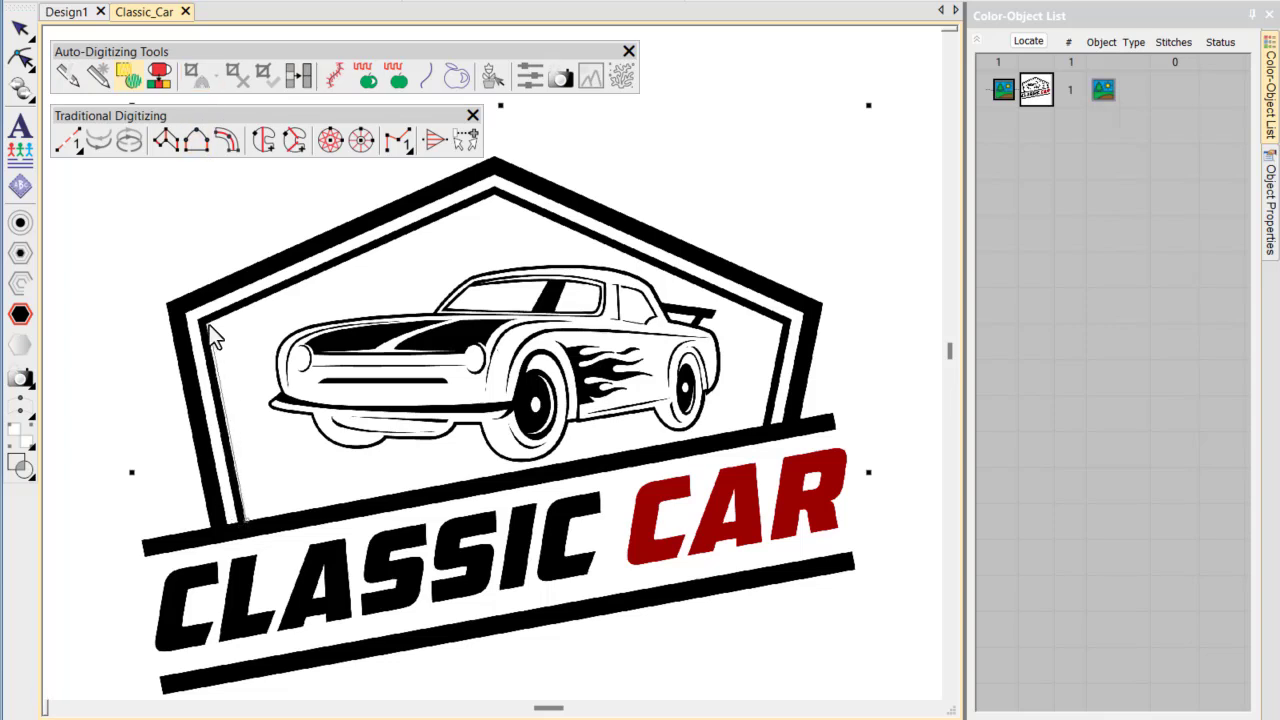
{"action": "left_click", "coordinate": [493, 199]}
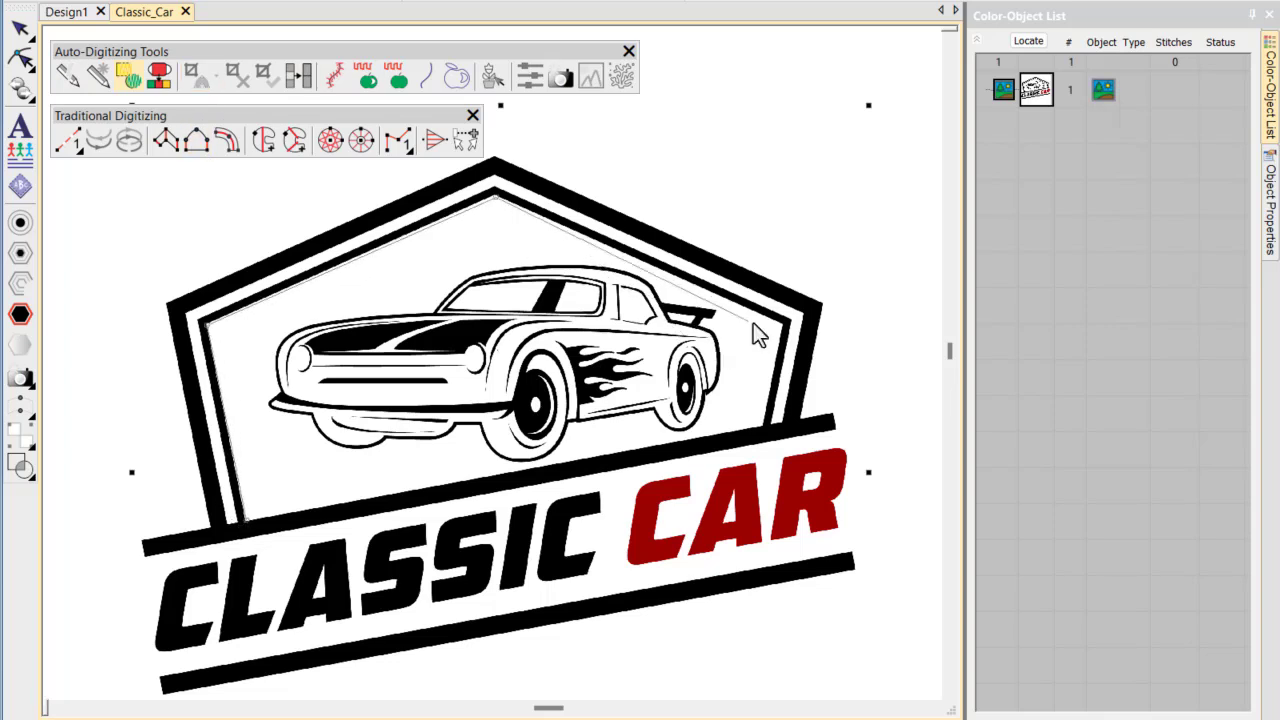
{"action": "left_click", "coordinate": [780, 324]}
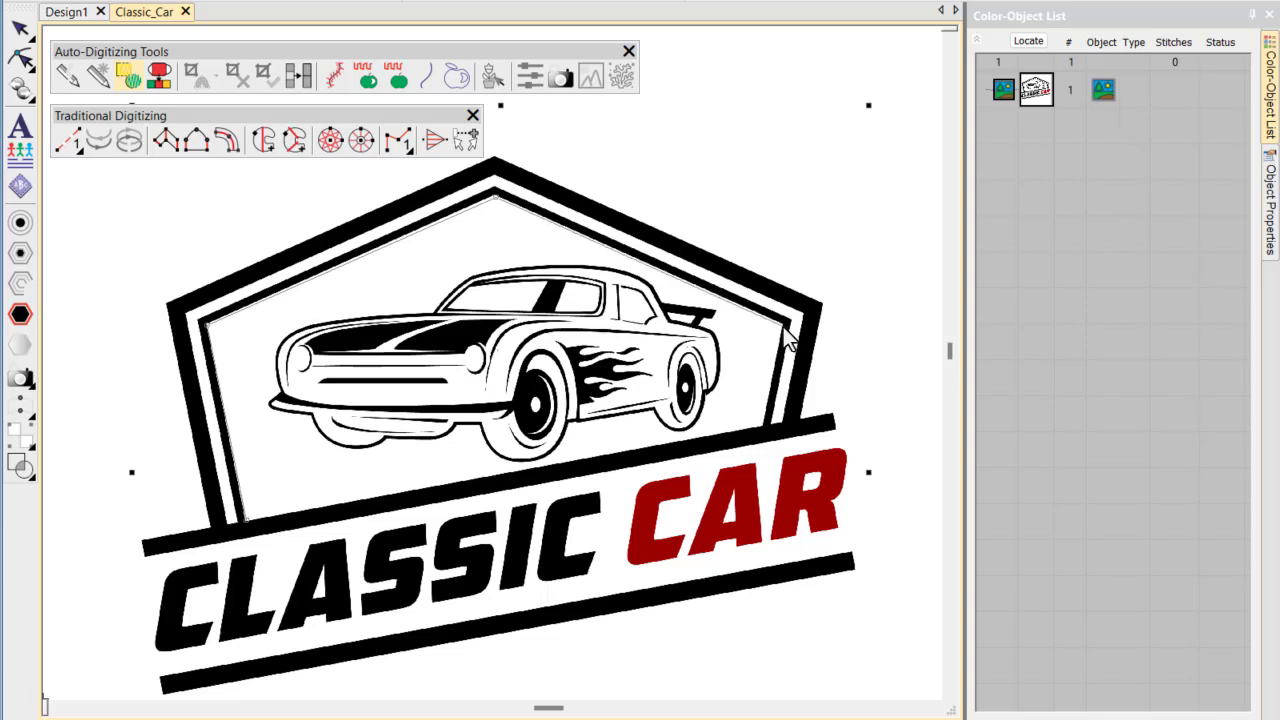
{"action": "left_click", "coordinate": [765, 440]}
{"action": "key", "text": "Return"}
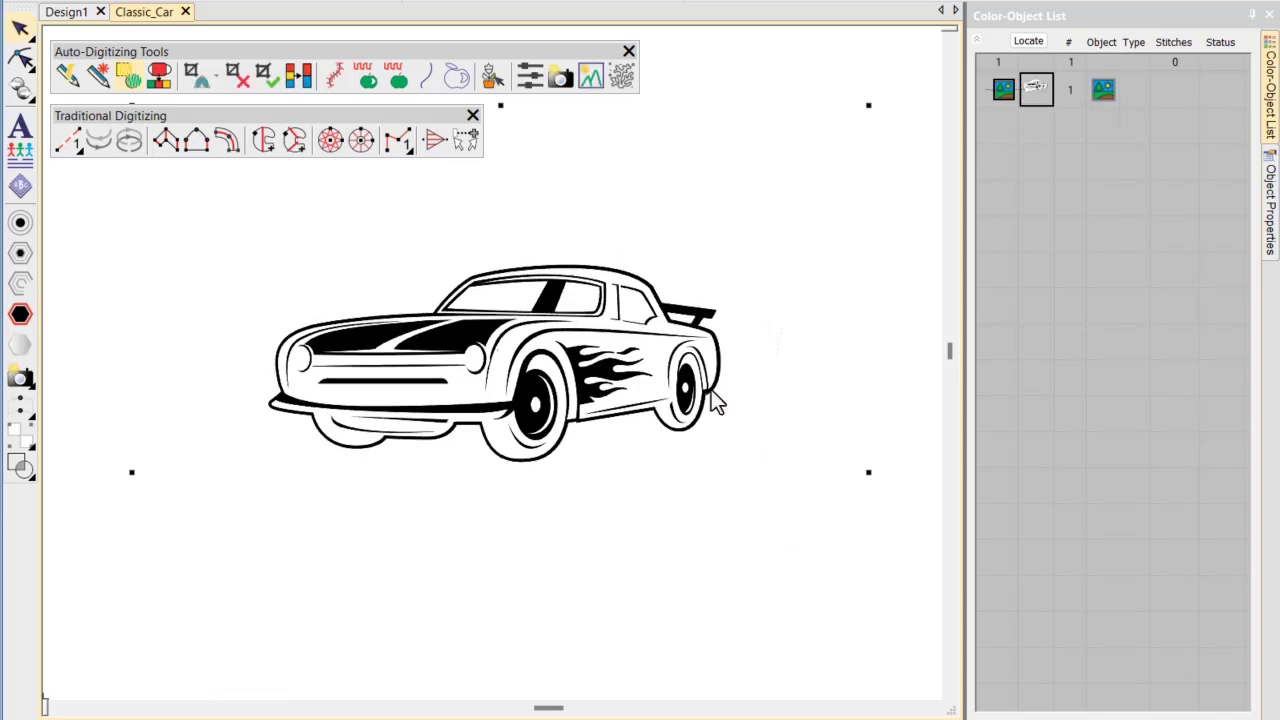
- Convert the cropped car picture to Photo Flash stitching at Fine resolution
{"action": "left_click", "coordinate": [562, 82]}
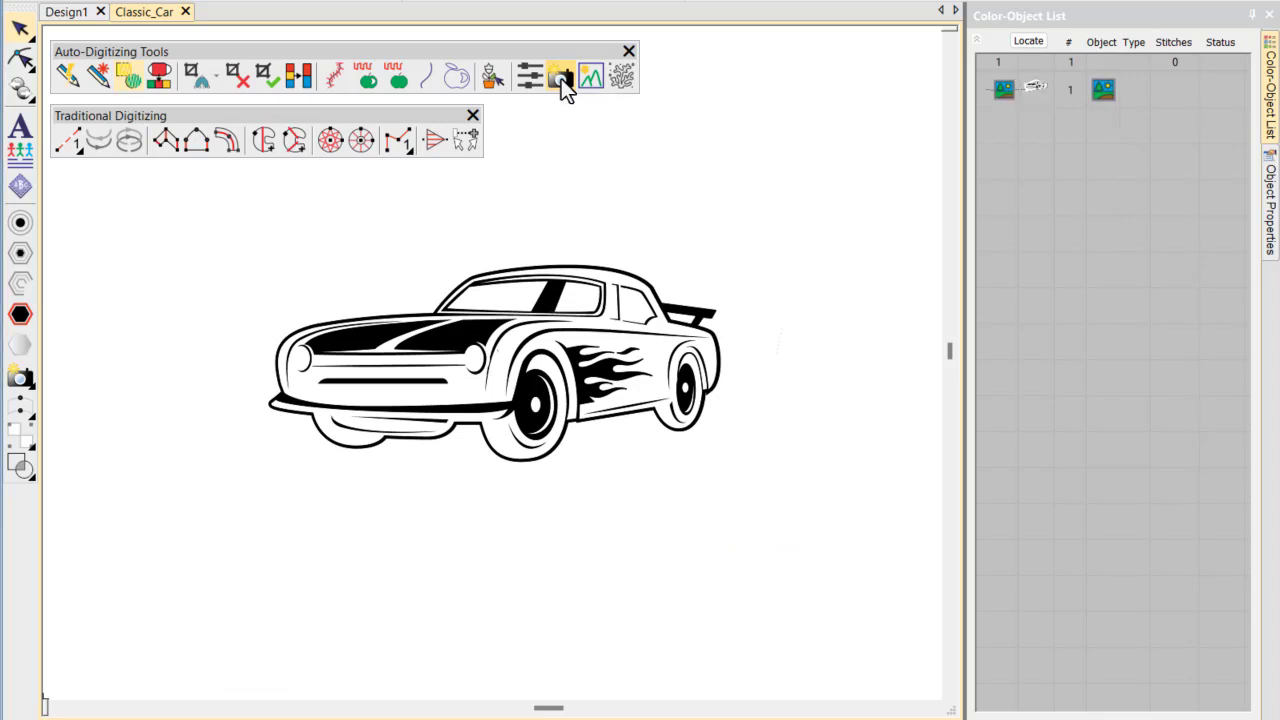
{"action": "left_click_drag", "start_coordinate": [585, 90], "coordinate": [808, 65]}
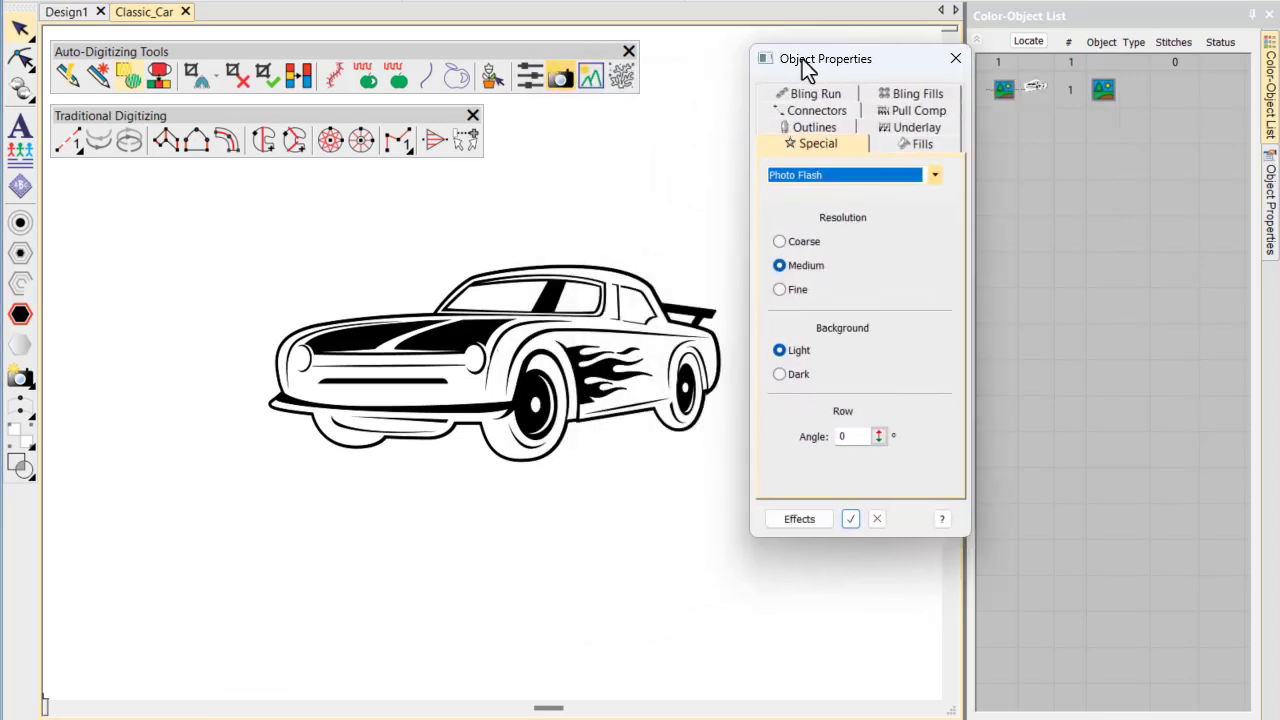
{"action": "left_click", "coordinate": [794, 290]}
{"action": "left_click", "coordinate": [851, 519]}
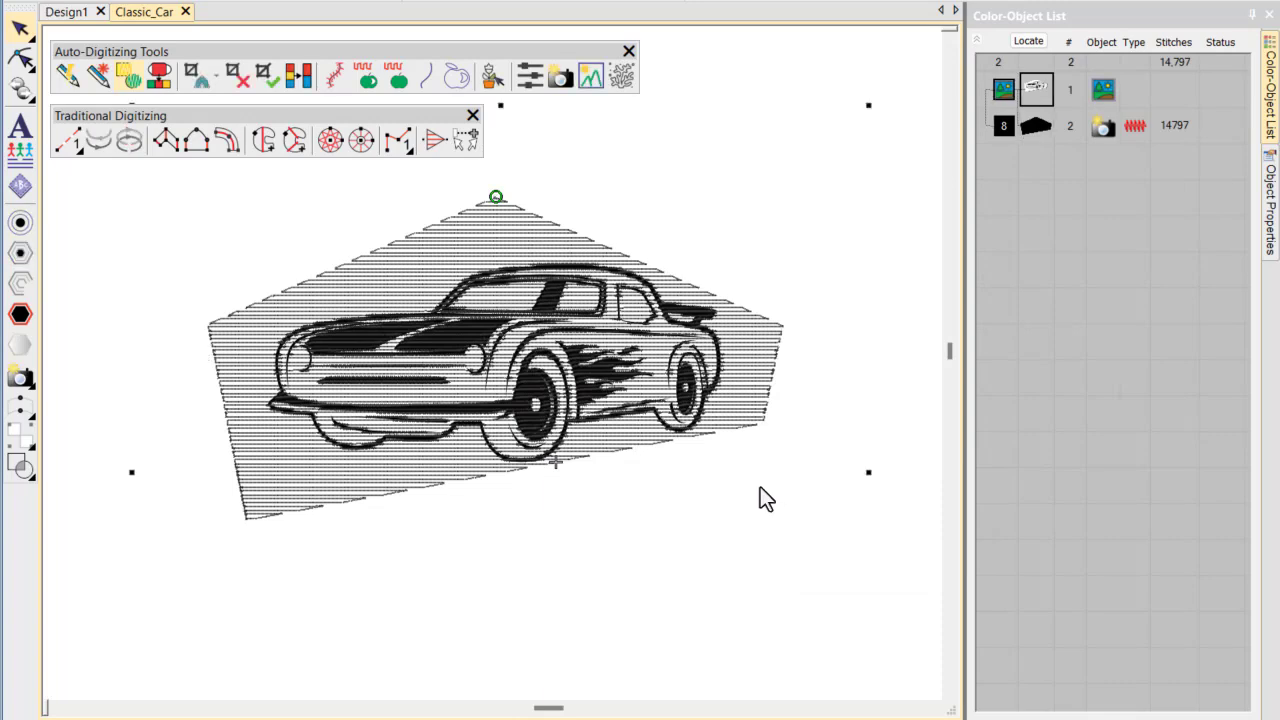
- Remove the crop and digitize the pentagon and bar borders as Column C satin columns
{"action": "left_click", "coordinate": [245, 78]}
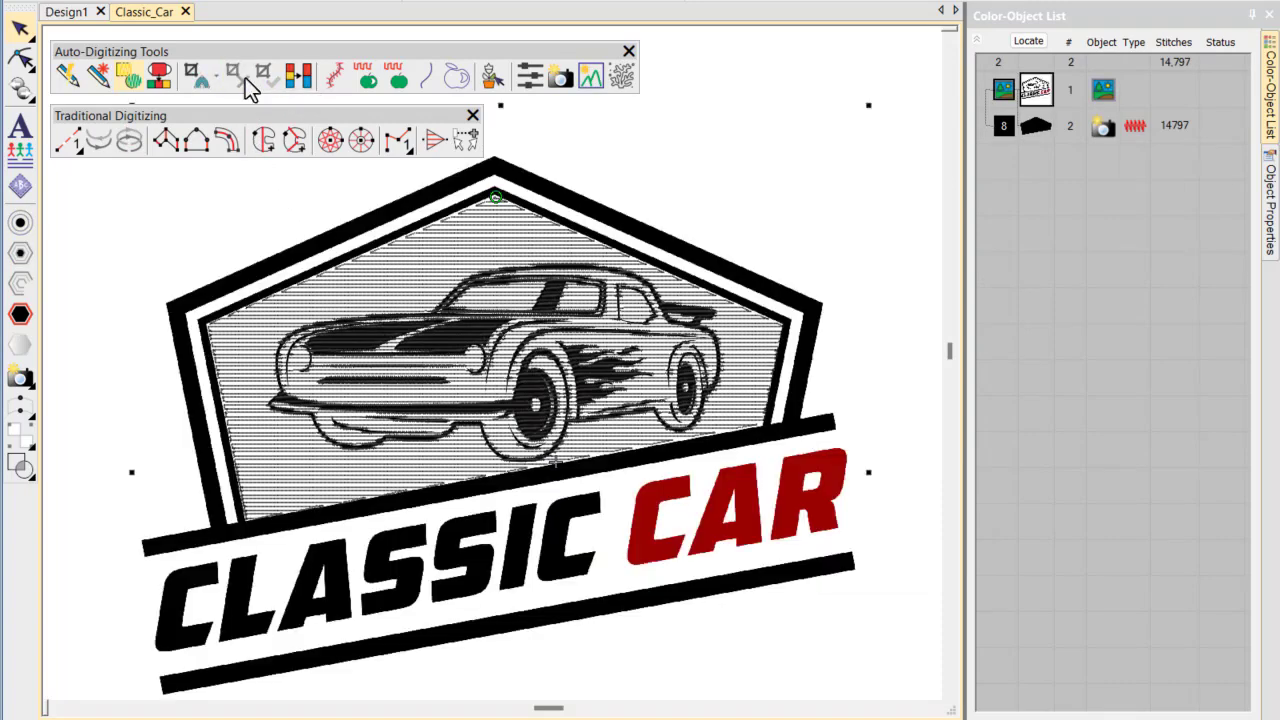
{"action": "left_click", "coordinate": [227, 140]}
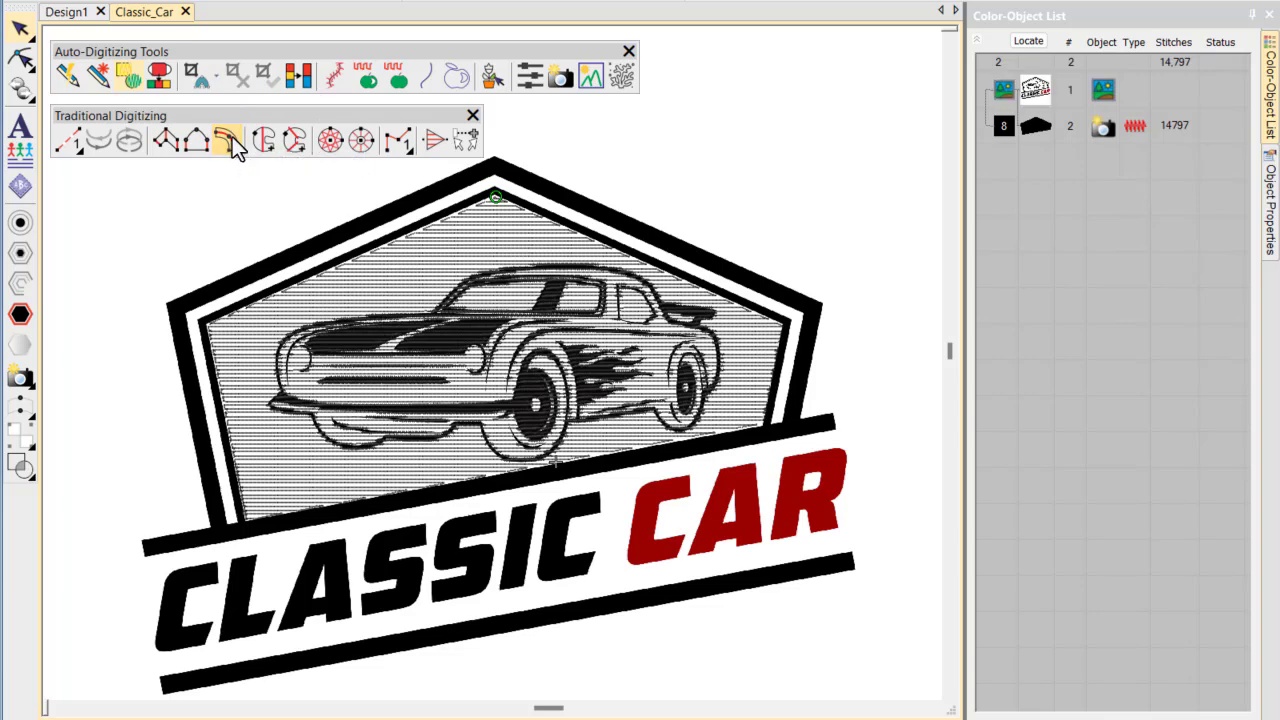
{"action": "left_click", "coordinate": [219, 523]}
{"action": "left_click", "coordinate": [177, 313]}
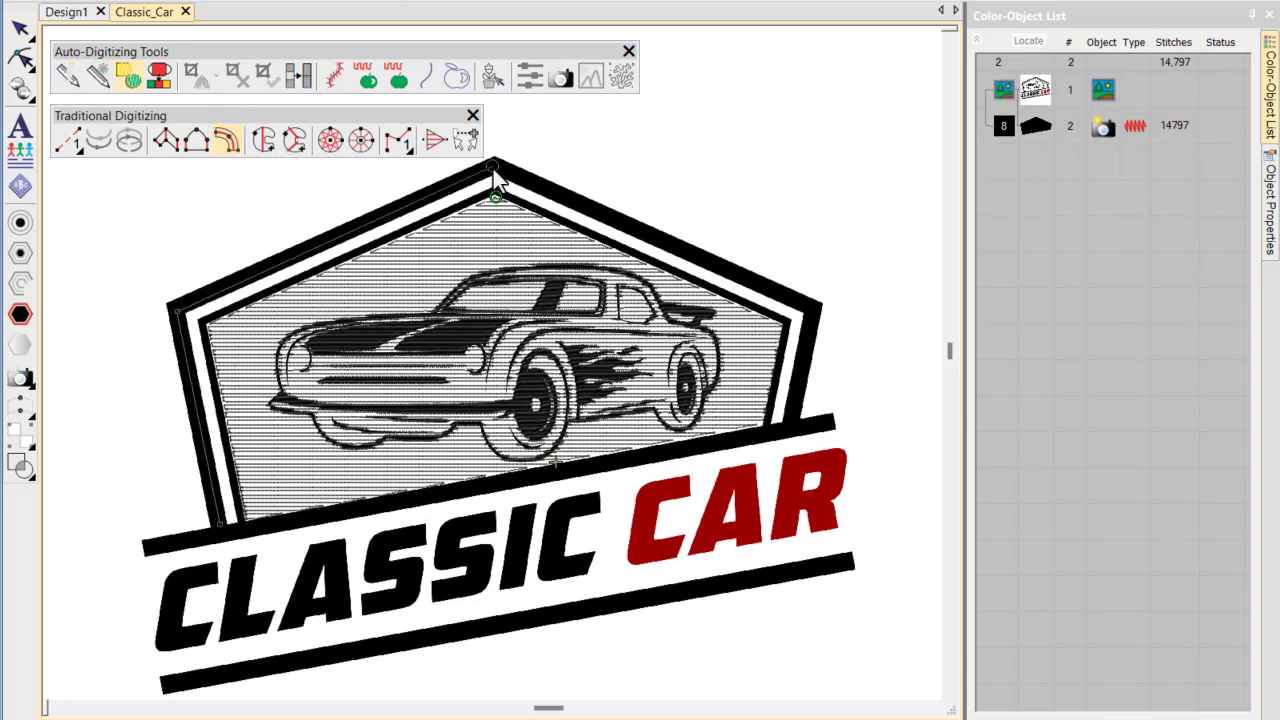
{"action": "left_click", "coordinate": [494, 162]}
{"action": "left_click", "coordinate": [813, 309]}
{"action": "key", "text": "Return"}
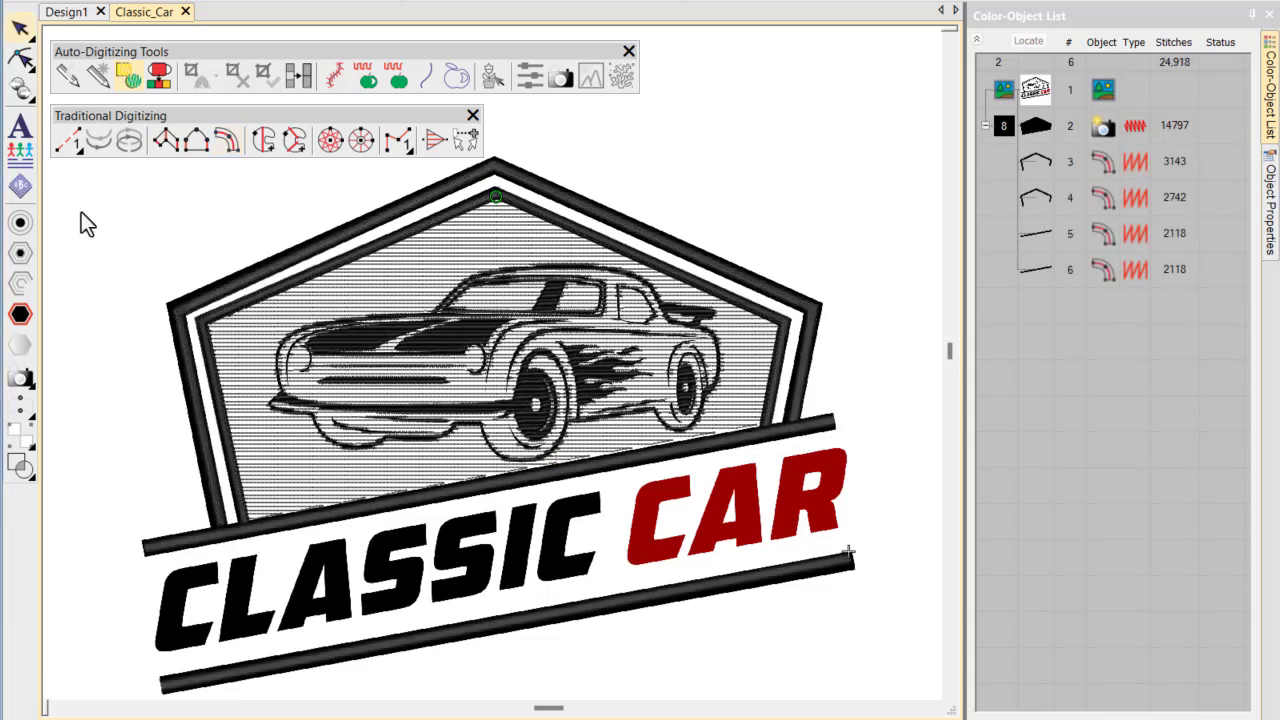
- Add the lettering 'CLASSIC CAR' to the badge
{"action": "left_click", "coordinate": [24, 130]}
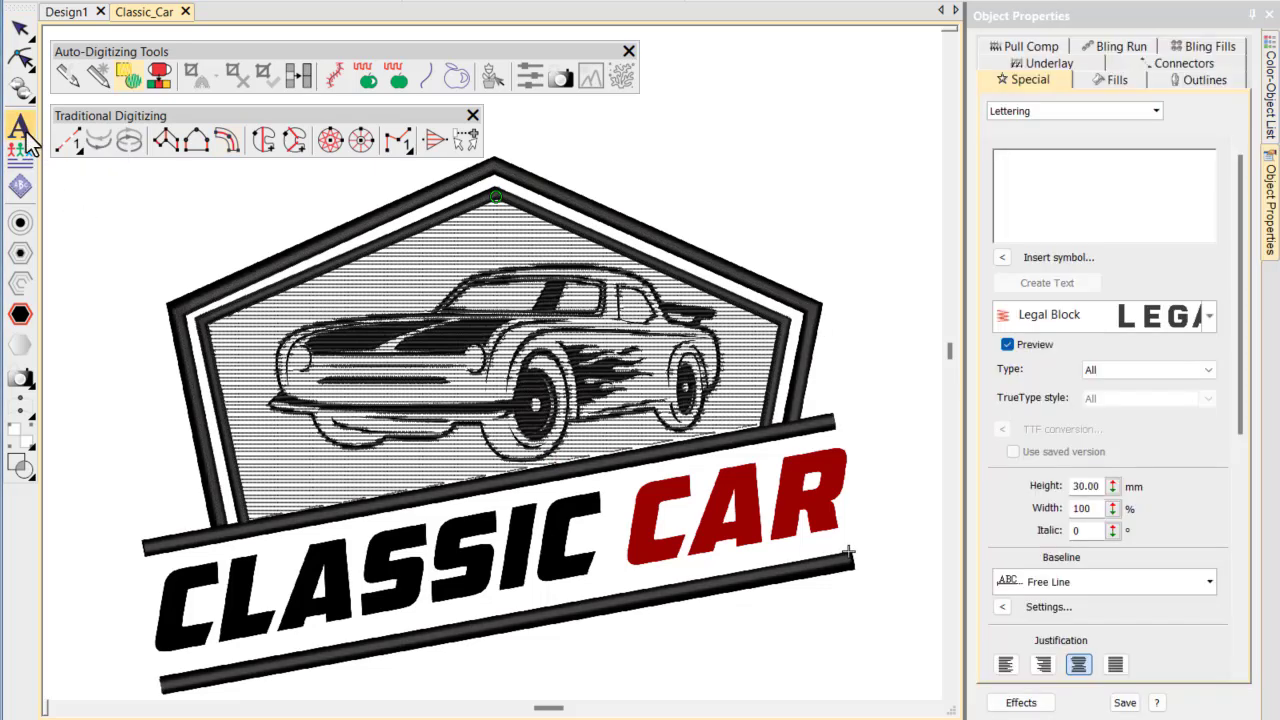
{"action": "left_click", "coordinate": [1018, 182]}
{"action": "type", "text": "CLASSIC "}
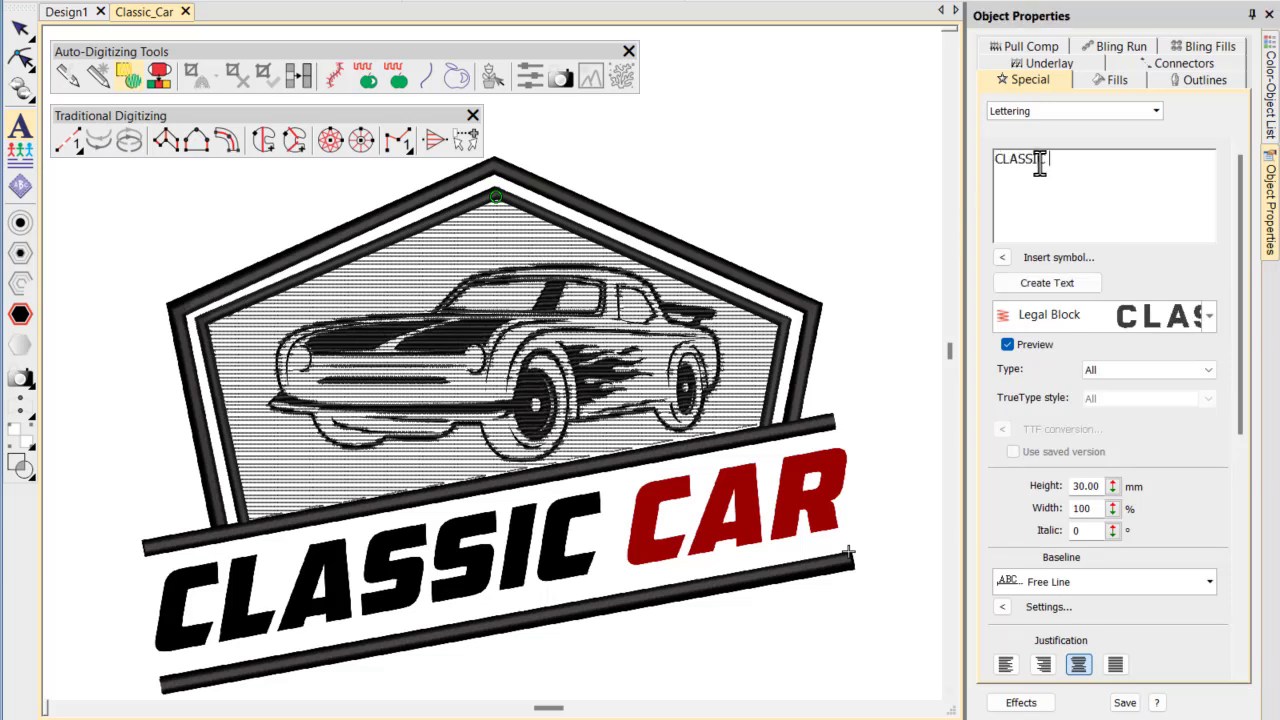
{"action": "type", "text": "CAR"}
{"action": "key", "text": "Return"}
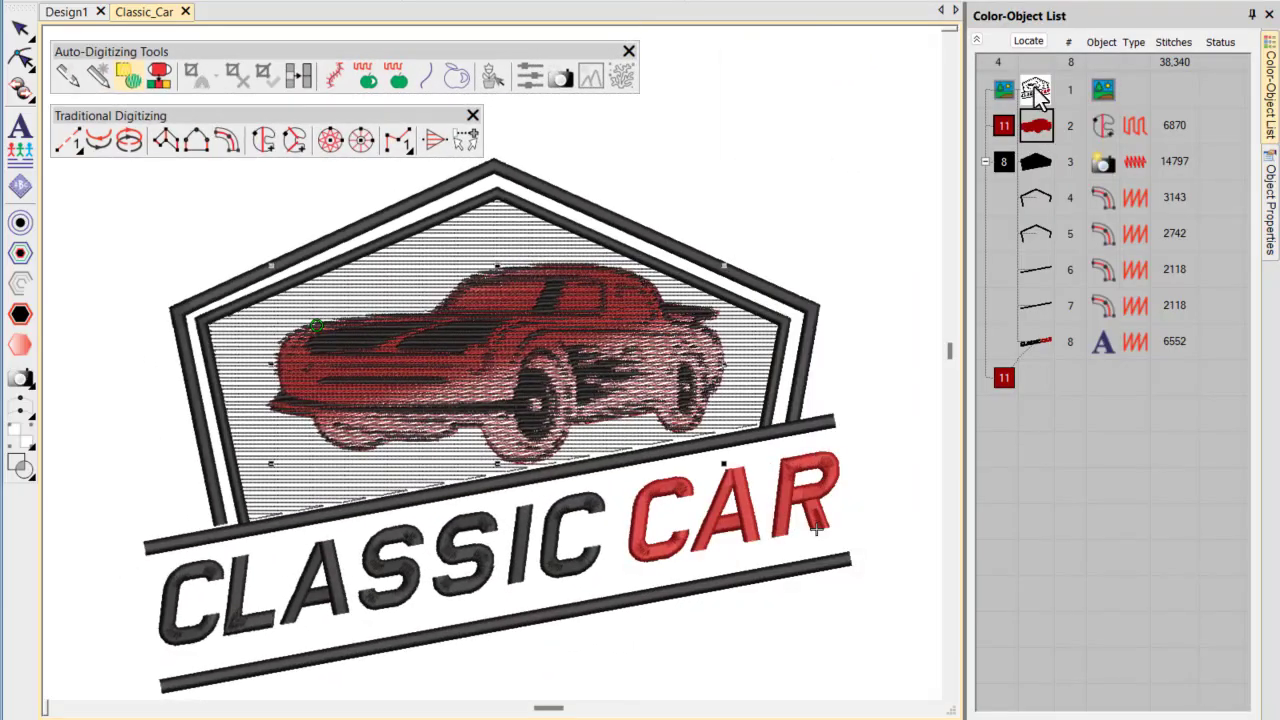
- Display only object 2, the red car-silhouette background fill, using Locate
{"action": "left_click", "coordinate": [1028, 42]}
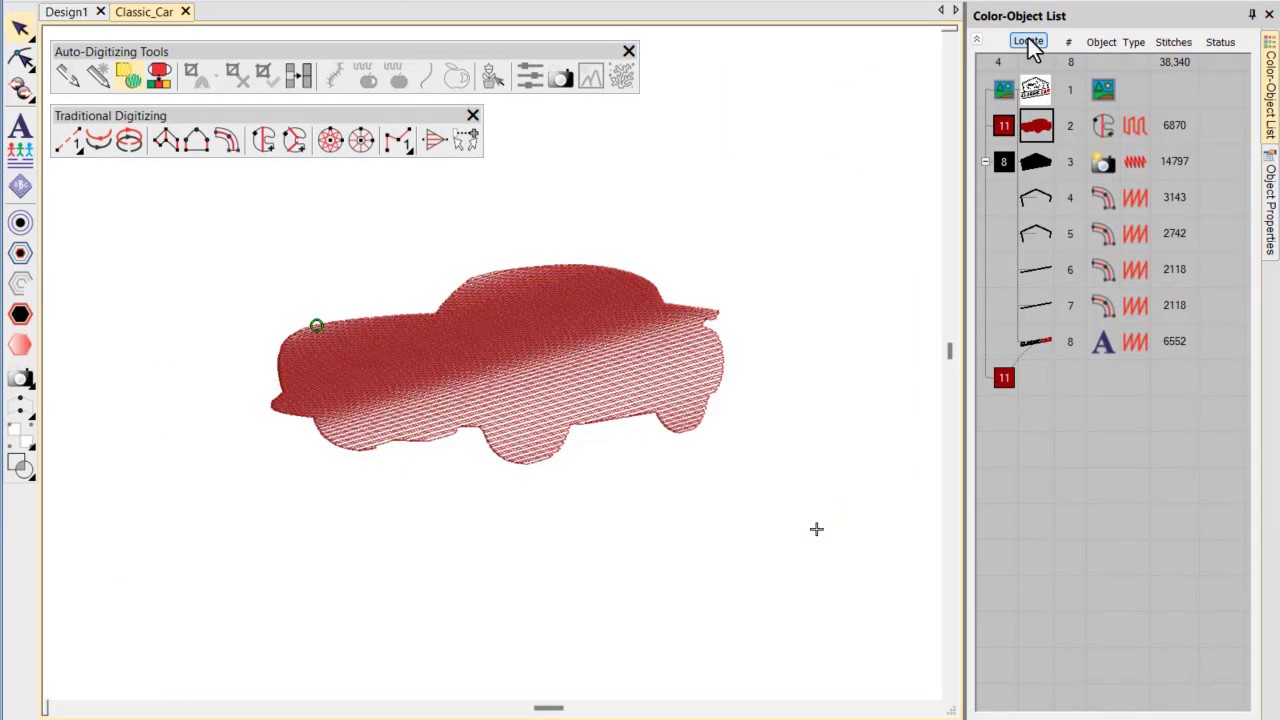